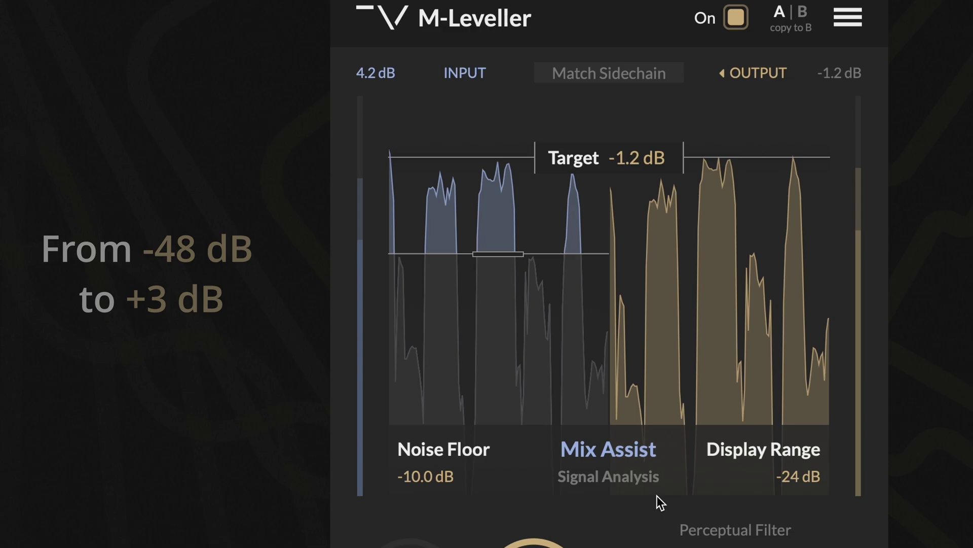
Drag the Noise Floor line up in the graph from -24 dB toward -15 dB.
left_click(799, 449)
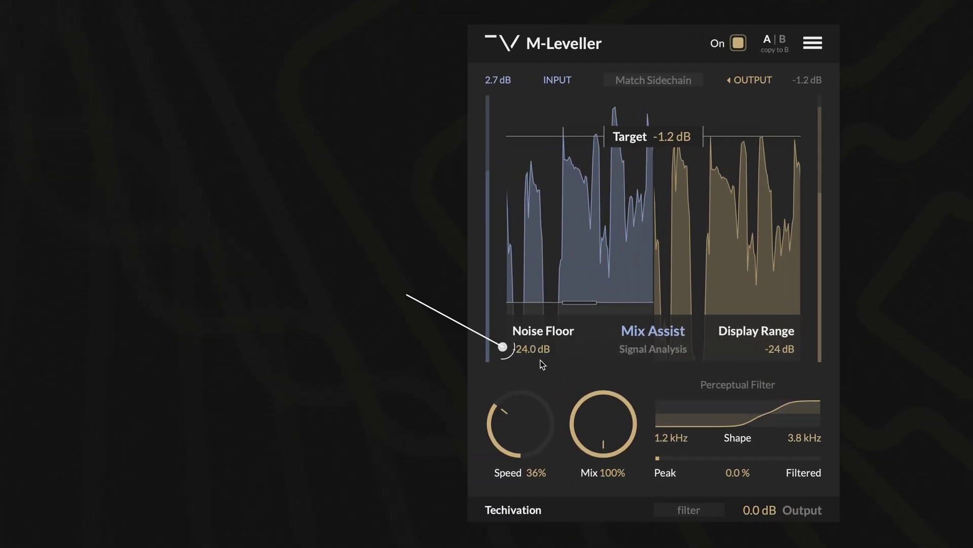
left_click_drag(543, 354, 548, 347)
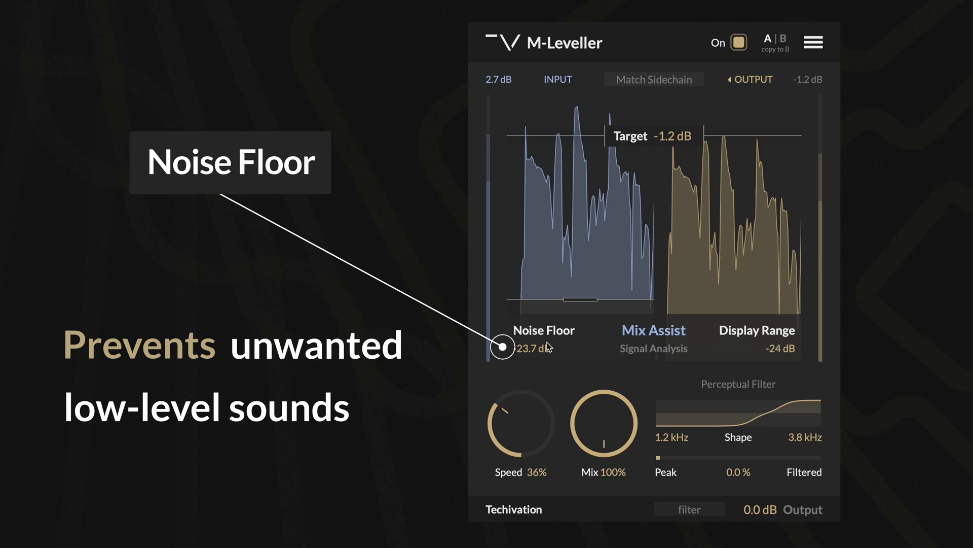
left_click_drag(580, 299, 607, 215)
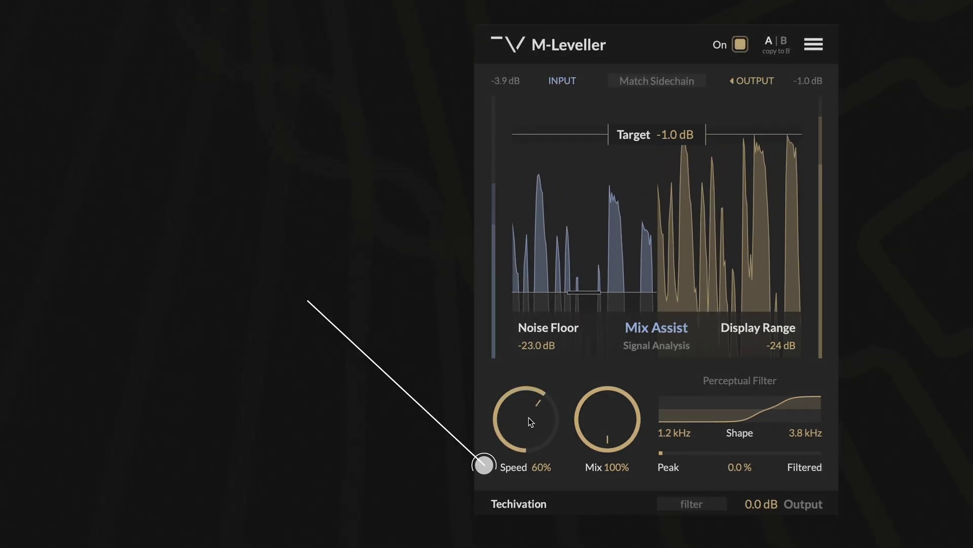
Sweep the Speed knob back and forth between about 16% and 90%.
scroll(530, 420, "up", 2)
scroll(530, 420, "up", 6)
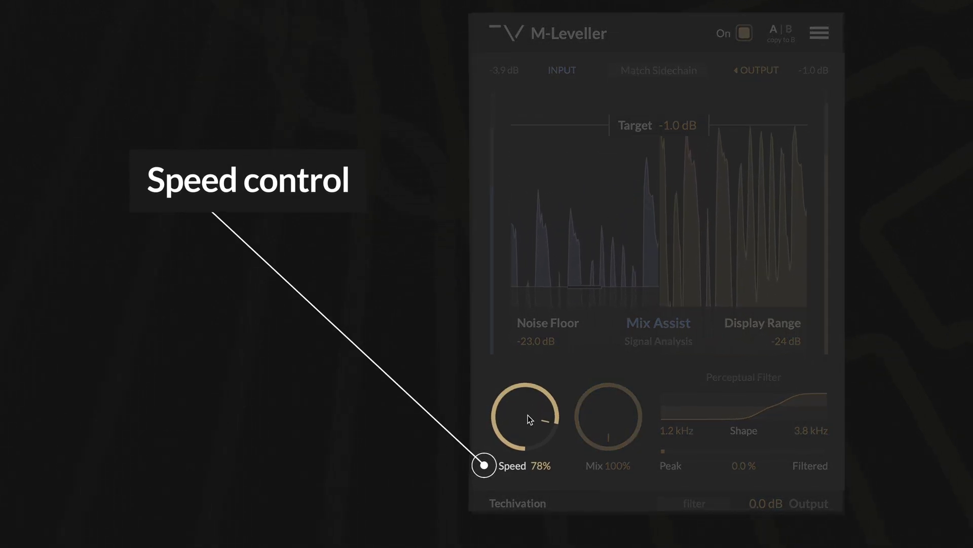
scroll(509, 363, "up", 1)
scroll(510, 363, "down", 3)
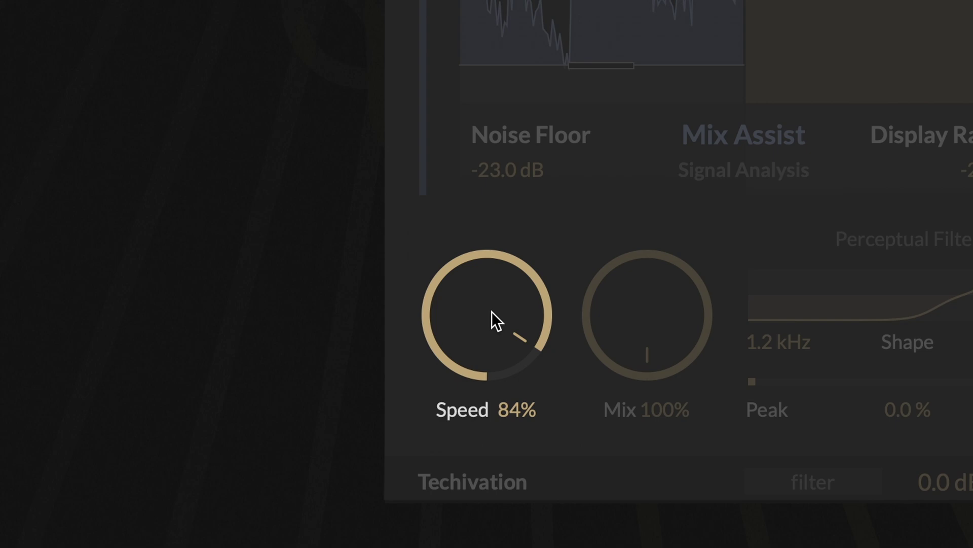
scroll(473, 260, "up", 4)
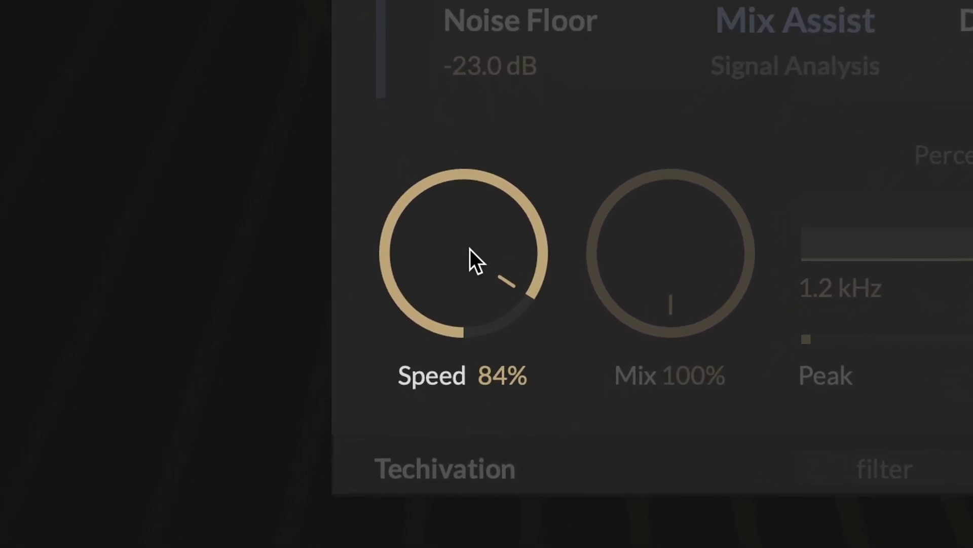
scroll(470, 249, "down", 6)
scroll(470, 248, "down", 15)
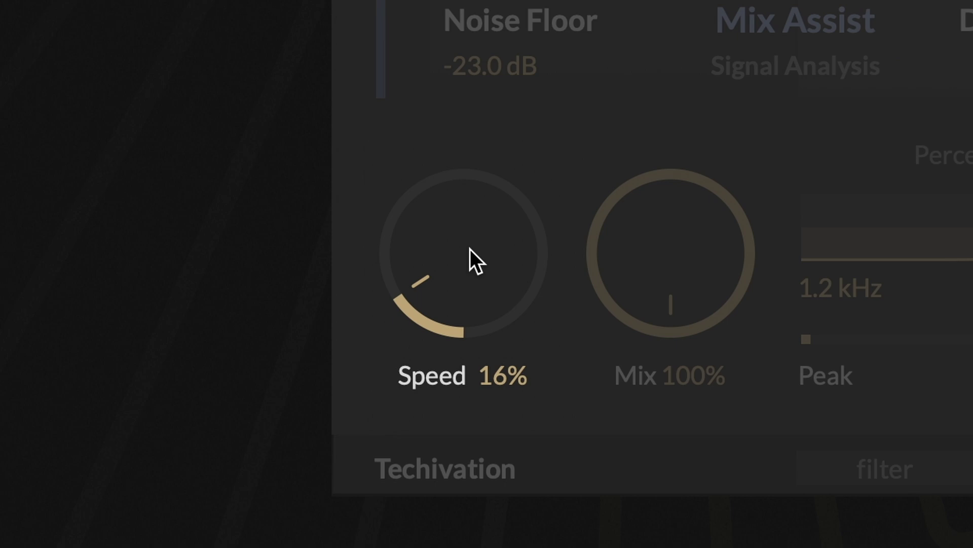
scroll(470, 248, "up", 1)
scroll(470, 249, "up", 3)
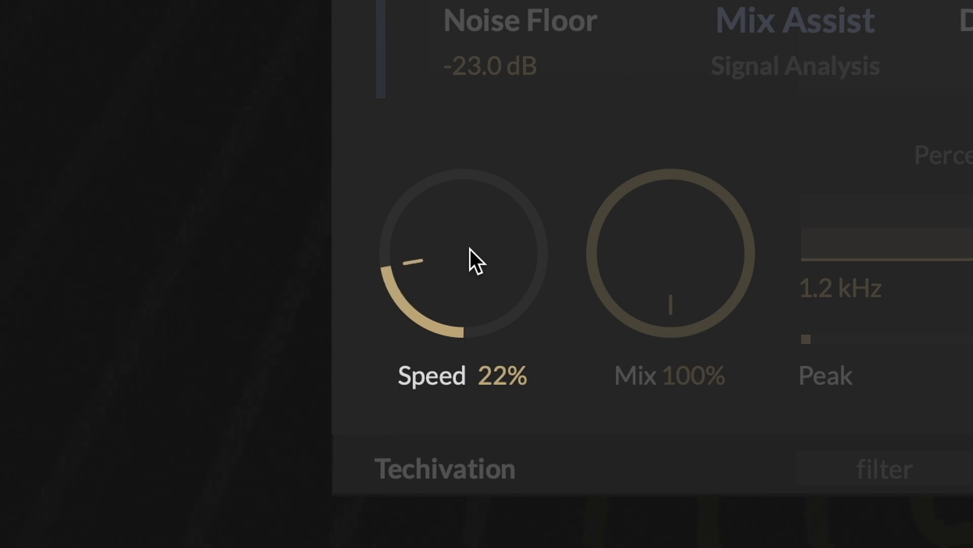
Lower the Mix knob from 100% to about 75%.
scroll(470, 248, "down", 1)
scroll(470, 249, "down", 4)
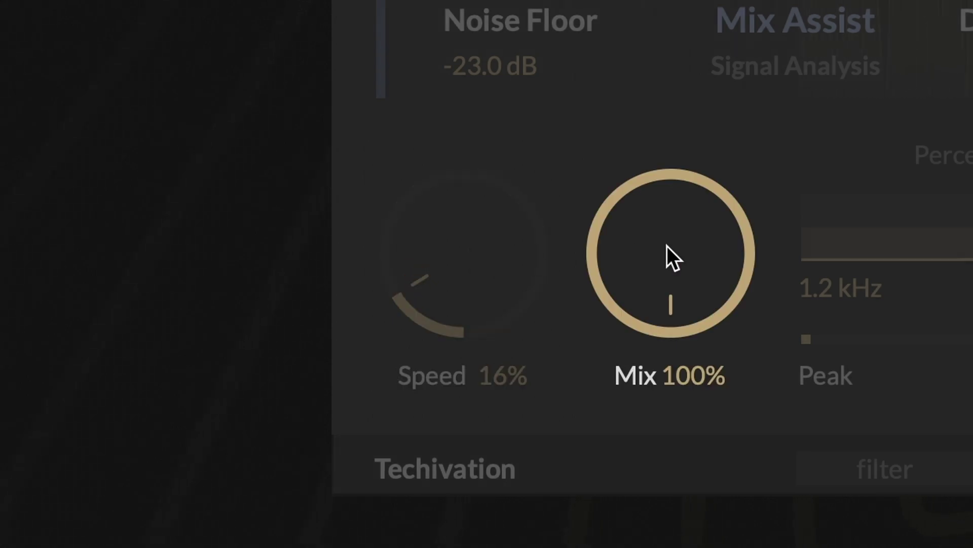
scroll(679, 228, "down", 2)
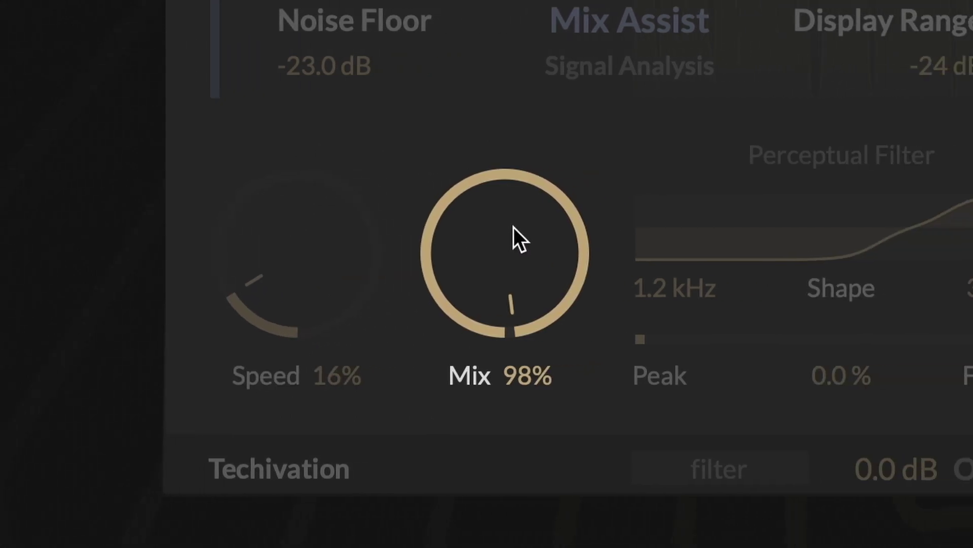
scroll(513, 228, "down", 20)
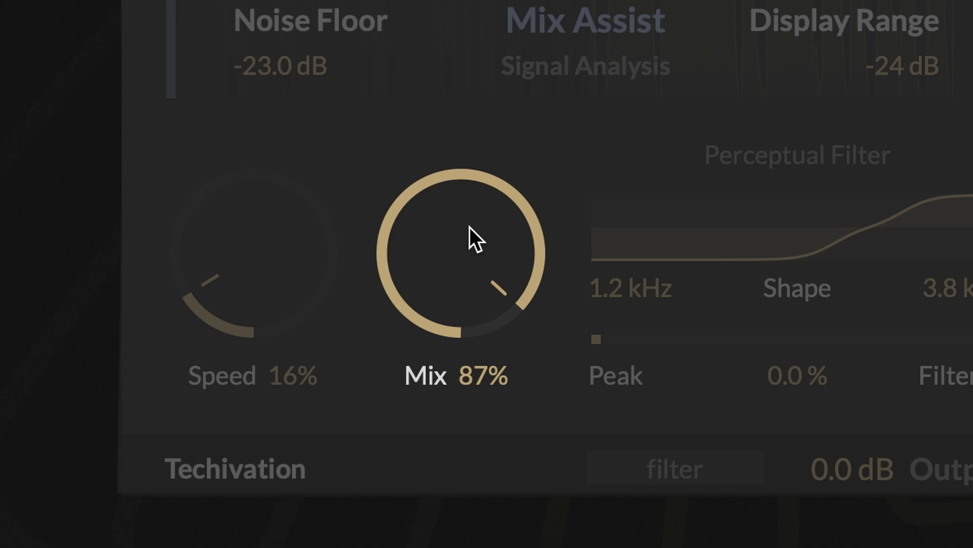
scroll(470, 227, "down", 4)
scroll(470, 227, "up", 9)
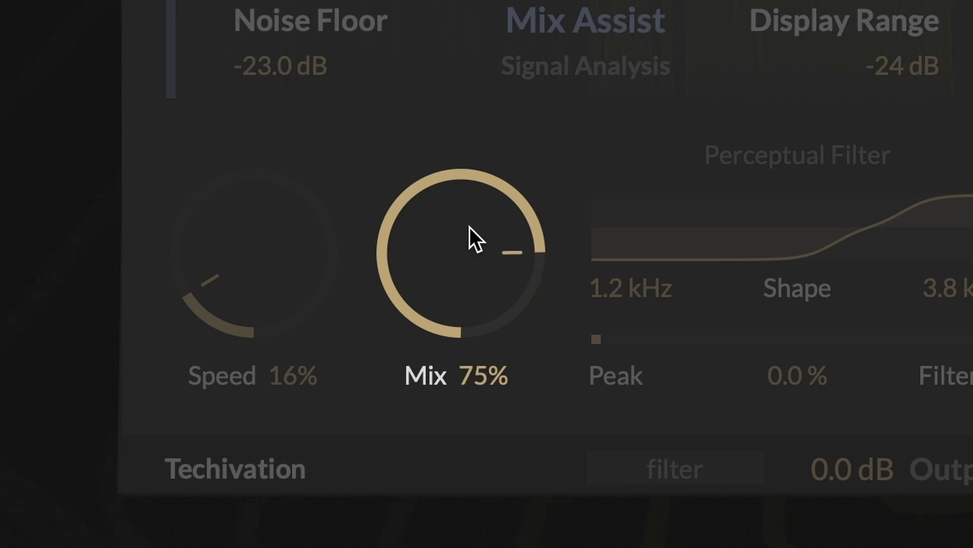
scroll(470, 227, "up", 7)
scroll(469, 228, "down", 6)
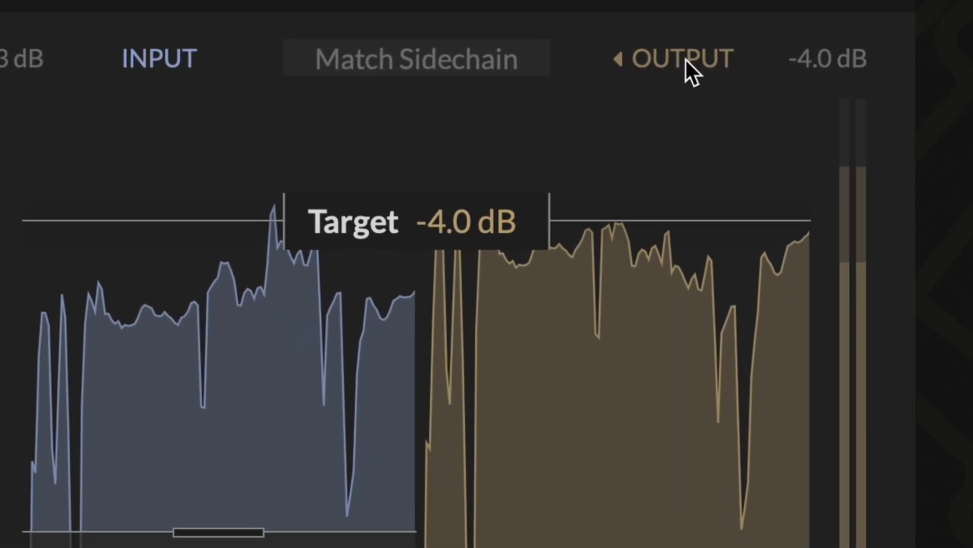
Switch the display from OUTPUT to DIFF and run Mix Assist on the incoming signal.
left_click(686, 60)
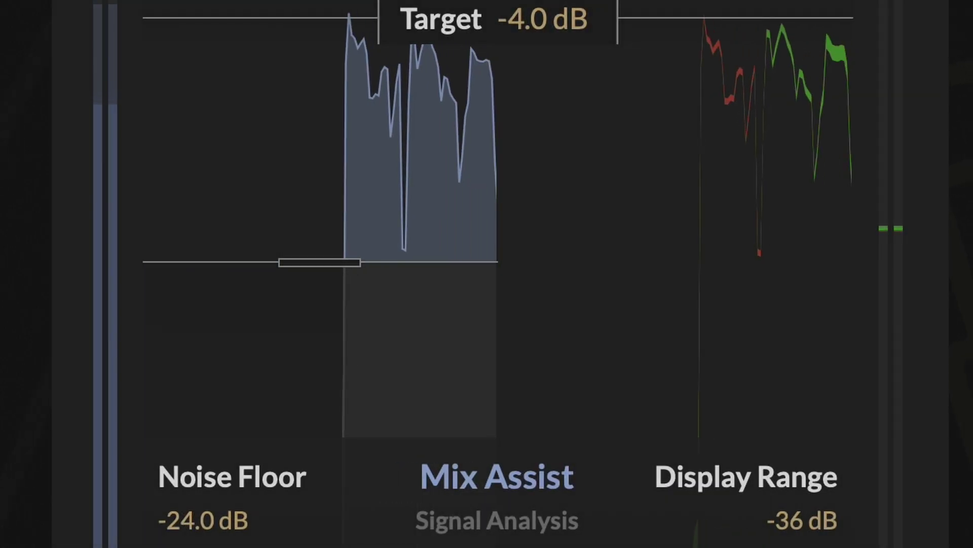
left_click(512, 493)
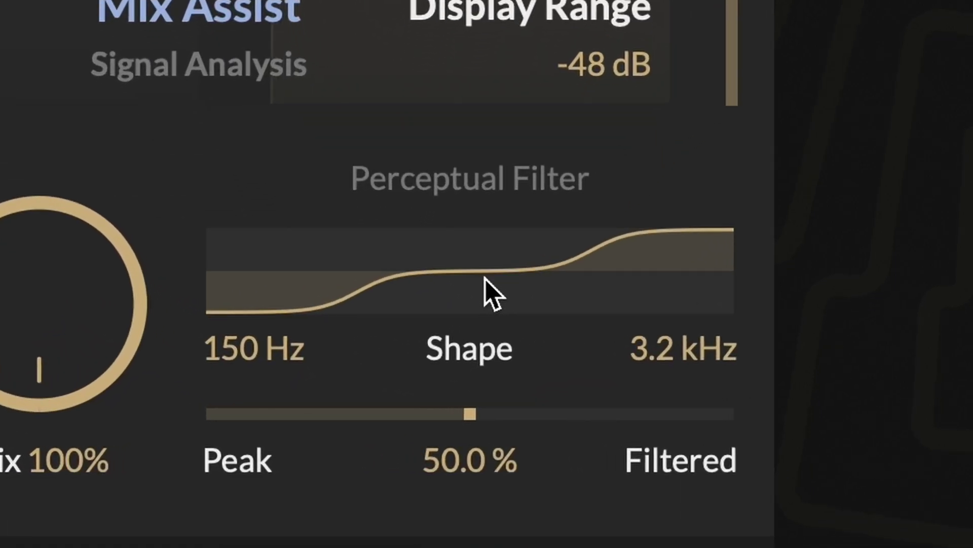
Drag the Perceptual Filter Shape's low and high edges to span 39 Hz to 8.2 kHz.
left_click_drag(426, 279, 654, 281)
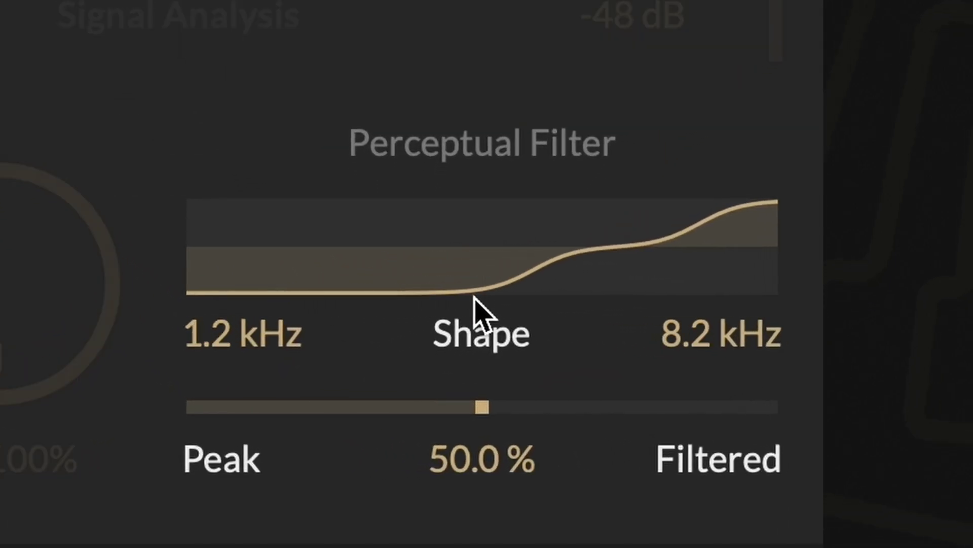
left_click_drag(475, 296, 184, 269)
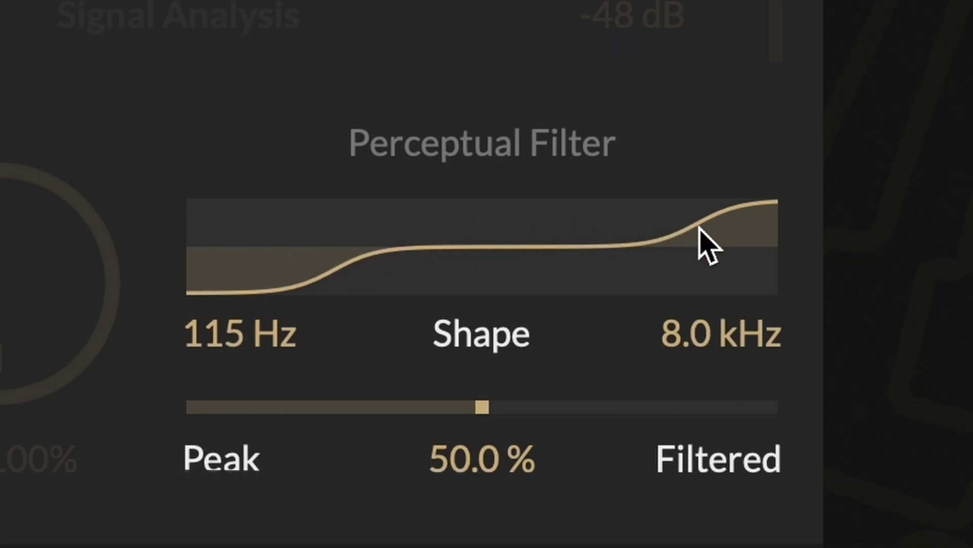
left_click_drag(482, 406, 290, 408)
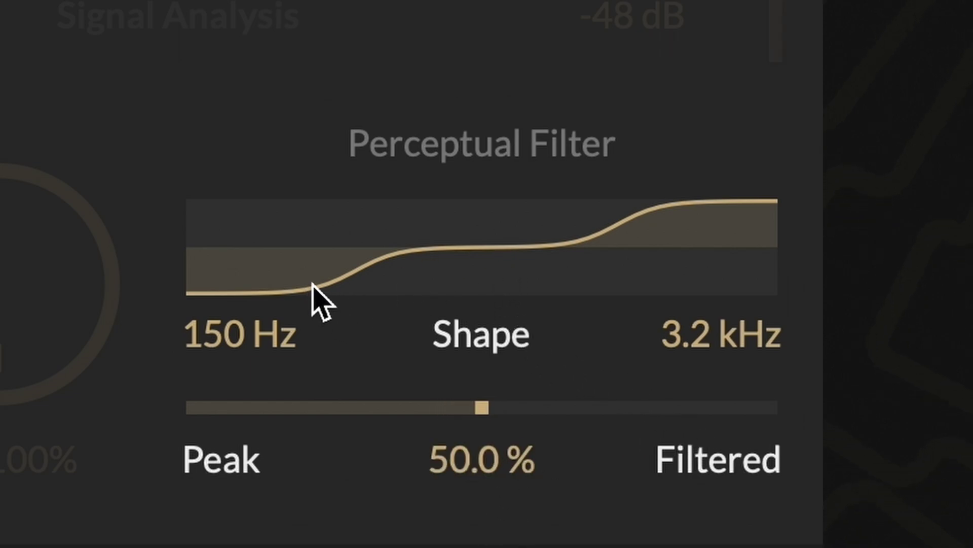
left_click_drag(545, 277, 336, 314)
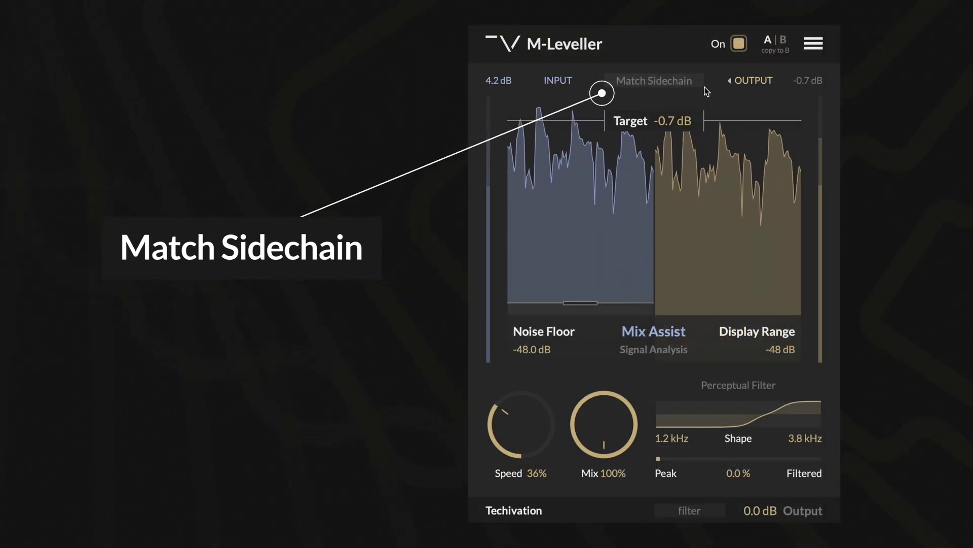
Toggle Match Sidechain on then off, and turn the Mix knob down to 2%.
left_click(700, 86)
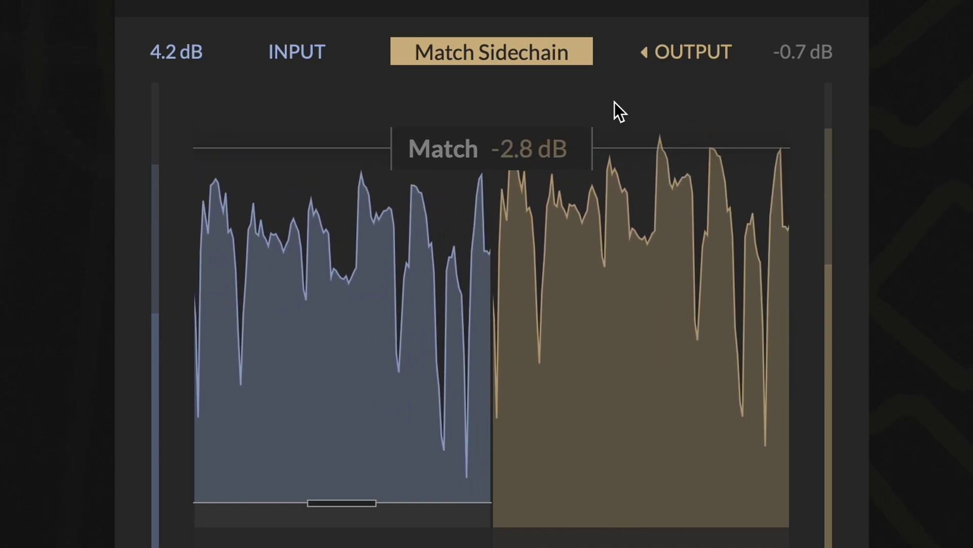
left_click(582, 53)
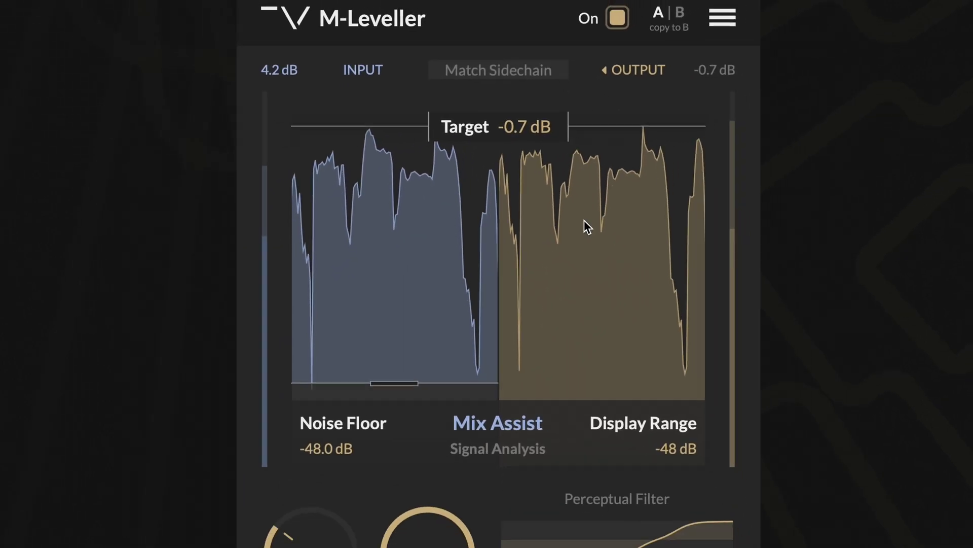
scroll(459, 426, "down", 1)
scroll(458, 422, "down", 15)
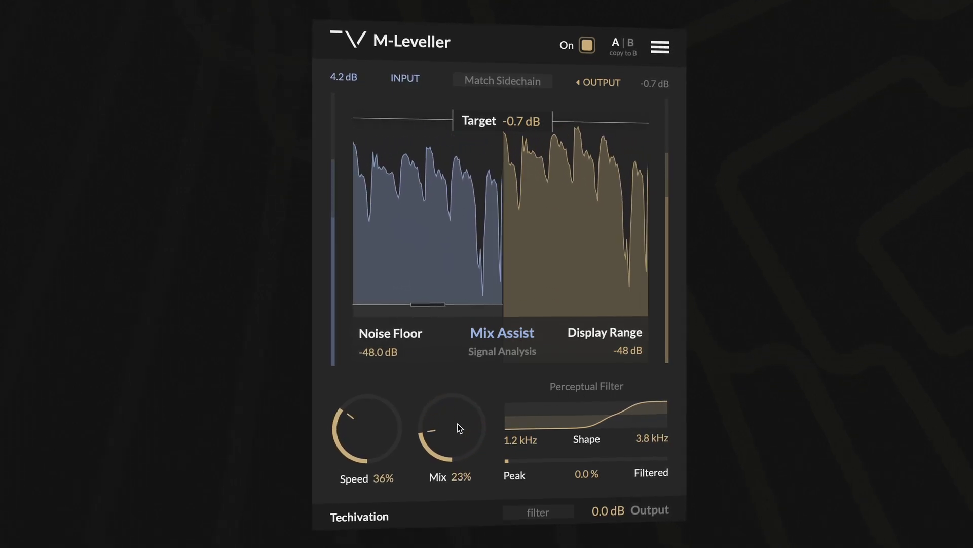
scroll(458, 425, "down", 1)
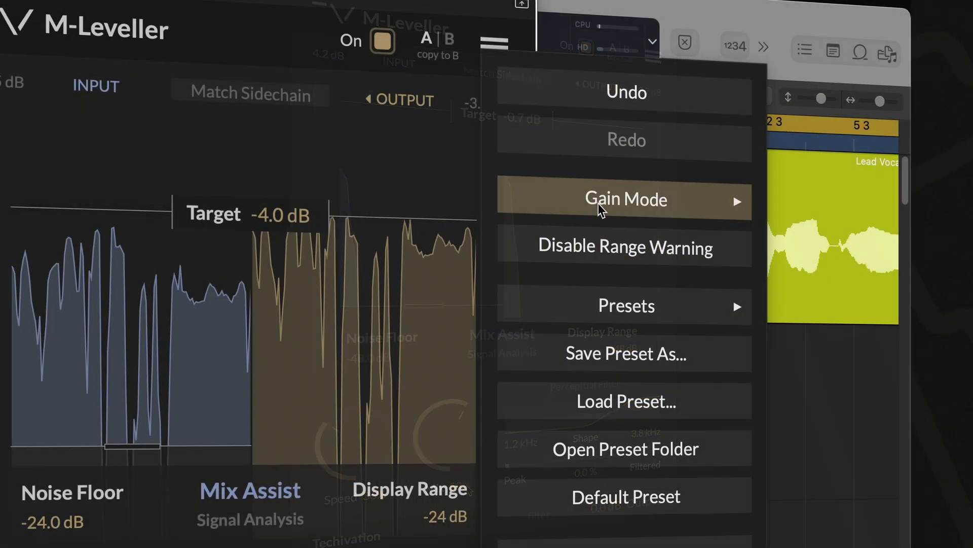
Set Gain Mode to Boost & Cut and switch the display from DIFF back to OUTPUT.
mouse_move(504, 215)
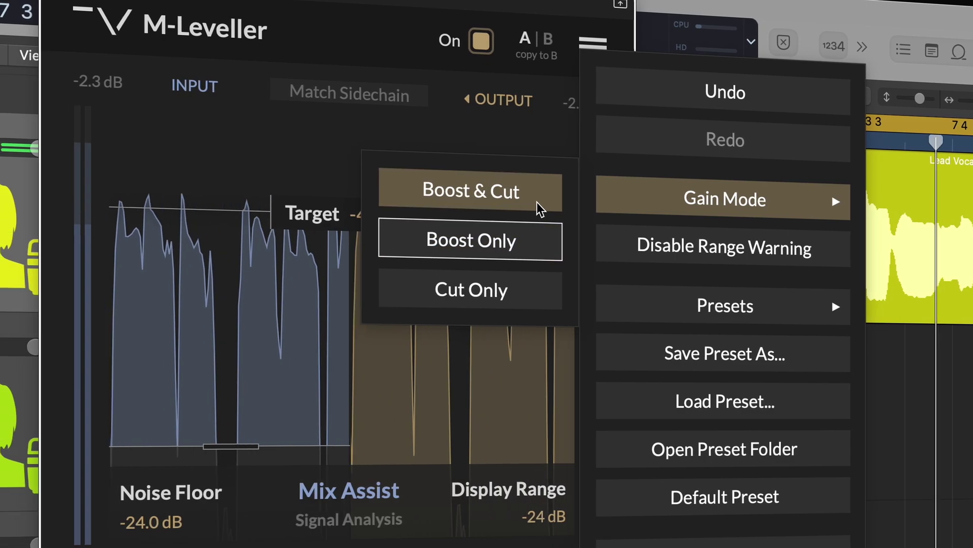
left_click(525, 207)
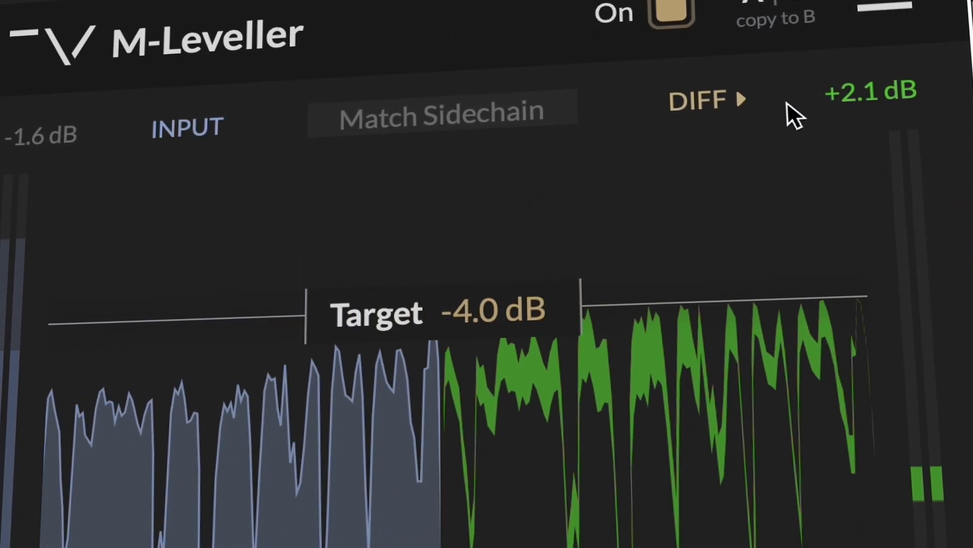
left_click(793, 103)
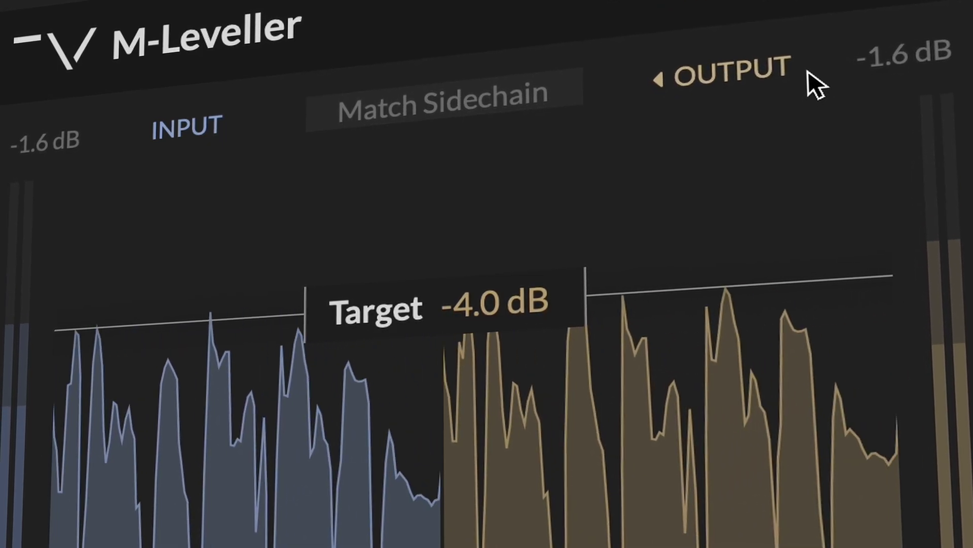